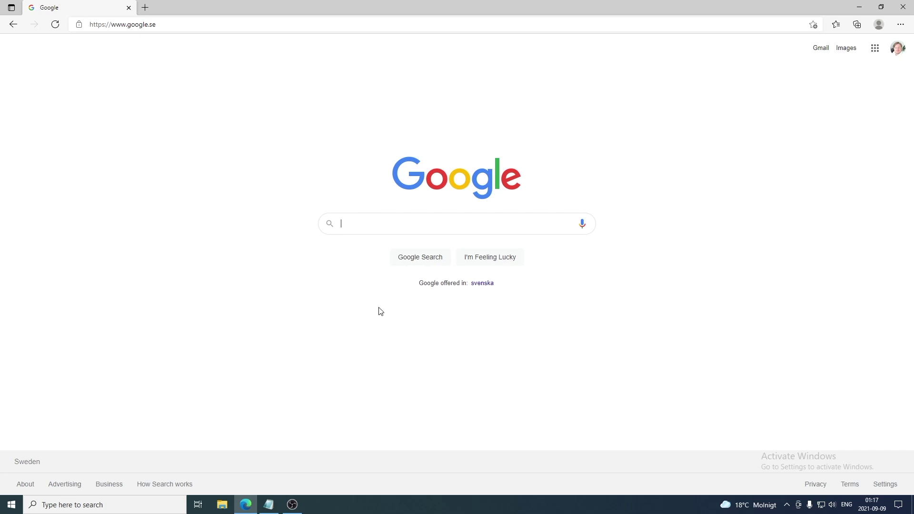
Step: Search Google for 'msi afterburner' and open MSI's official Afterburner download page
{"action": "left_click", "coordinate": [336, 229]}
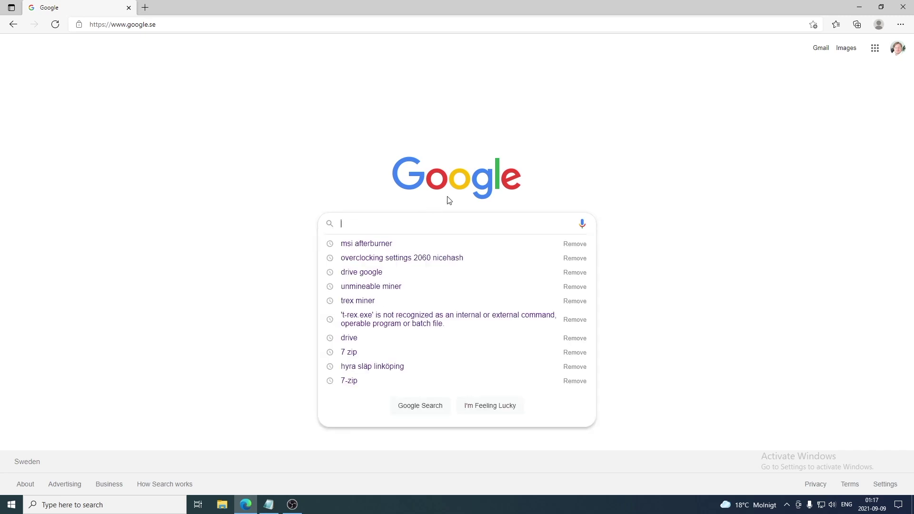
{"action": "type", "text": "msi"}
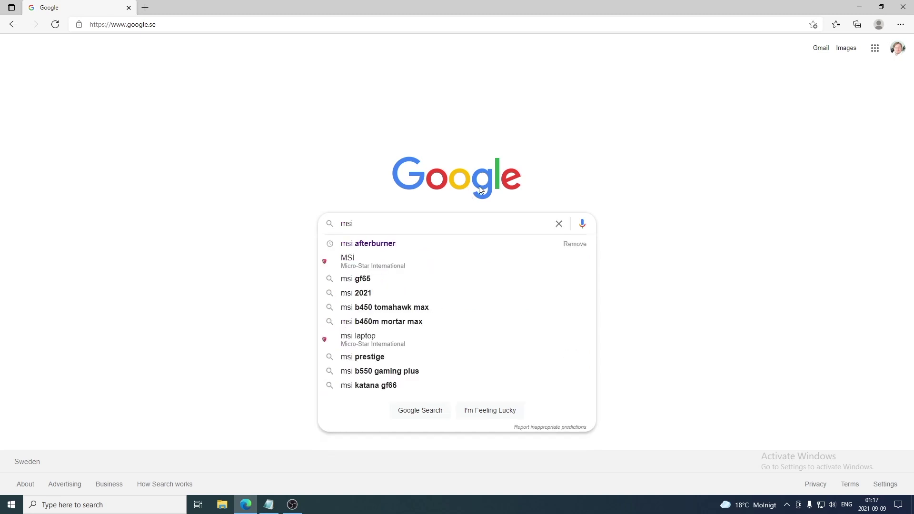
{"action": "key", "text": "Down"}
{"action": "key", "text": "Return"}
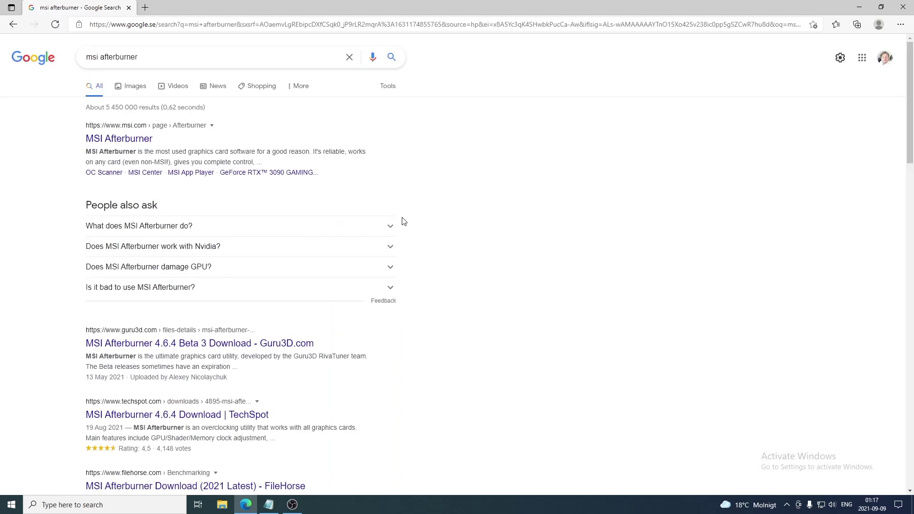
{"action": "left_click", "coordinate": [121, 145]}
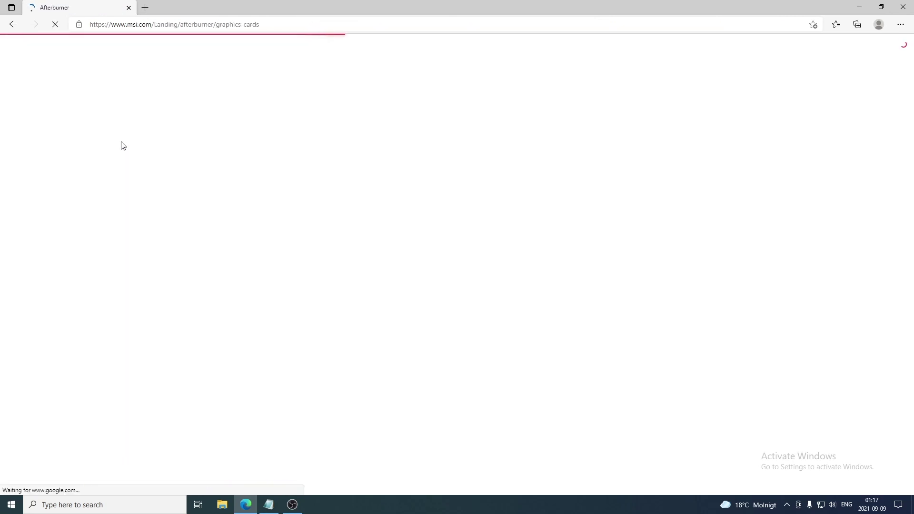
{"action": "scroll", "coordinate": [577, 450], "scroll_direction": "down", "scroll_amount": 1}
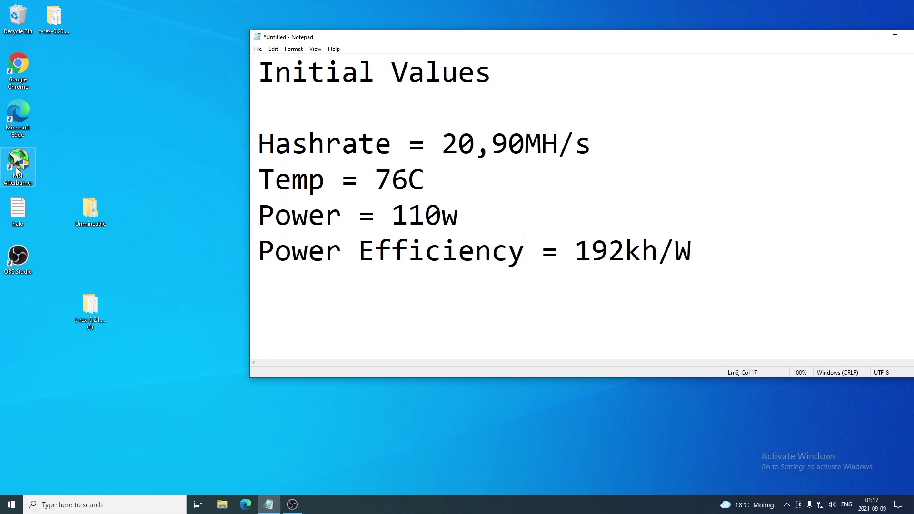
Step: Launch MSI Afterburner from the desktop shortcut and bring up its properties dialog
{"action": "double_click", "coordinate": [17, 171]}
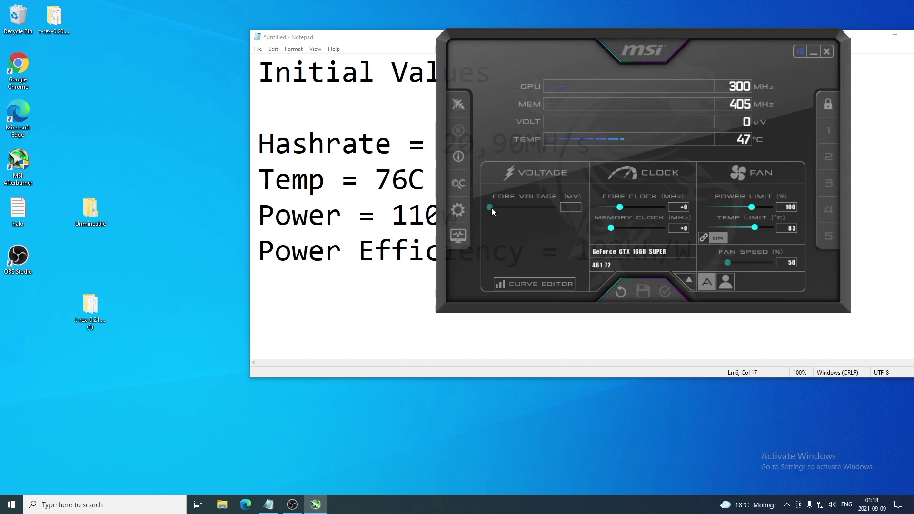
{"action": "left_click", "coordinate": [456, 210]}
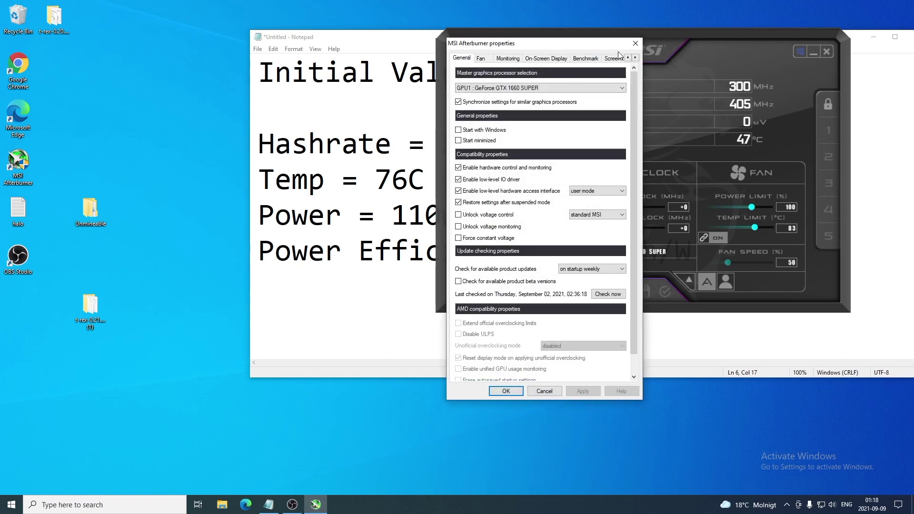
Step: Keep the MSI Mystic skin, set User Interface skin scaling to 139%, and apply it
{"action": "left_click", "coordinate": [636, 58]}
{"action": "left_click", "coordinate": [635, 57]}
{"action": "left_click", "coordinate": [636, 57]}
{"action": "left_click", "coordinate": [635, 57]}
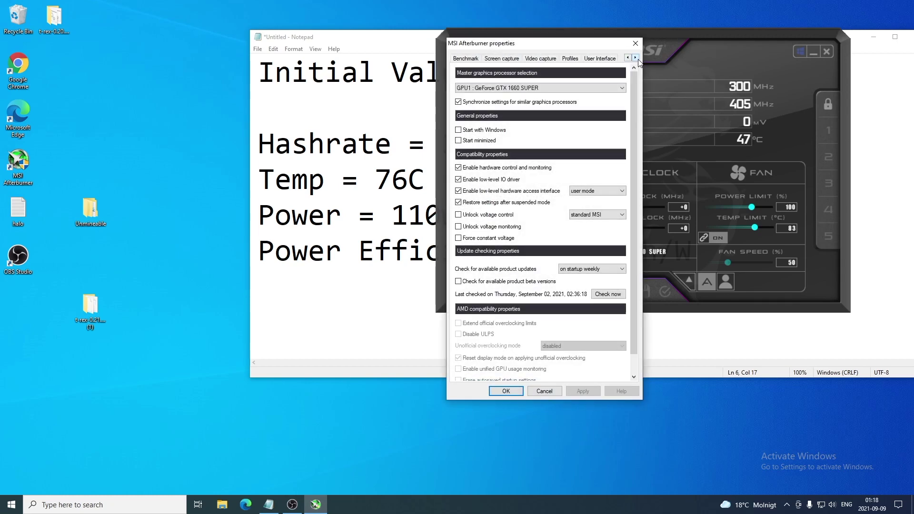
{"action": "left_click", "coordinate": [594, 59]}
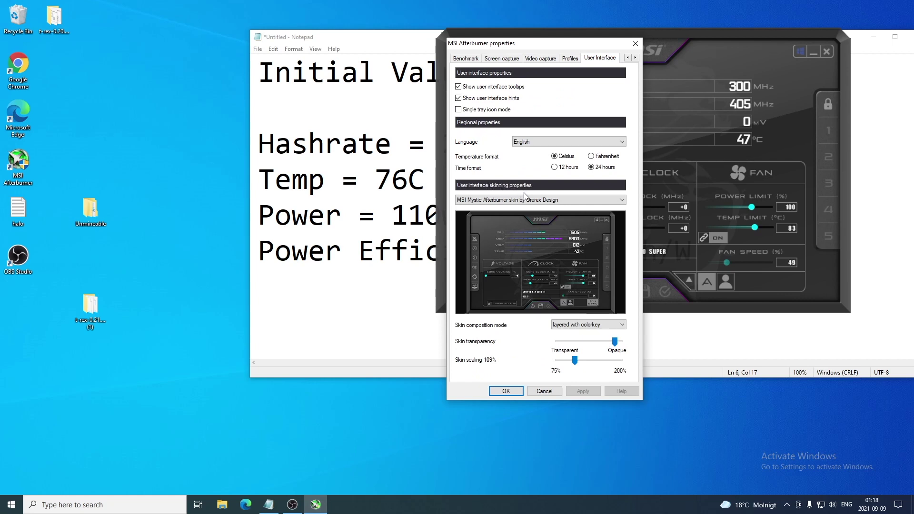
{"action": "left_click", "coordinate": [623, 202]}
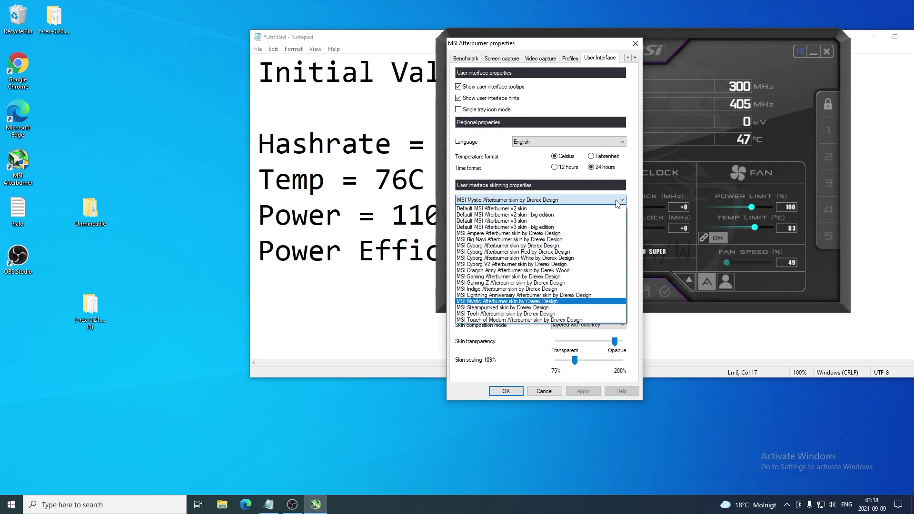
{"action": "left_click", "coordinate": [495, 302]}
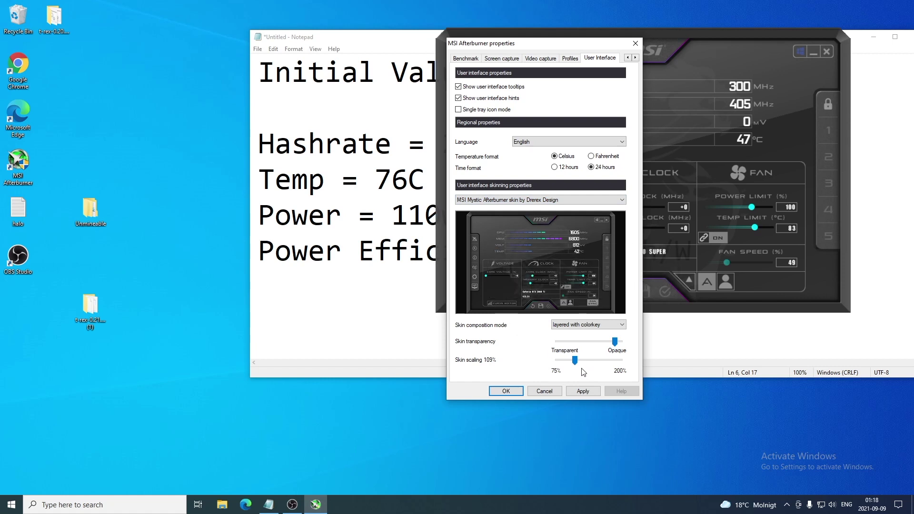
{"action": "left_click_drag", "start_coordinate": [574, 360], "coordinate": [592, 364]}
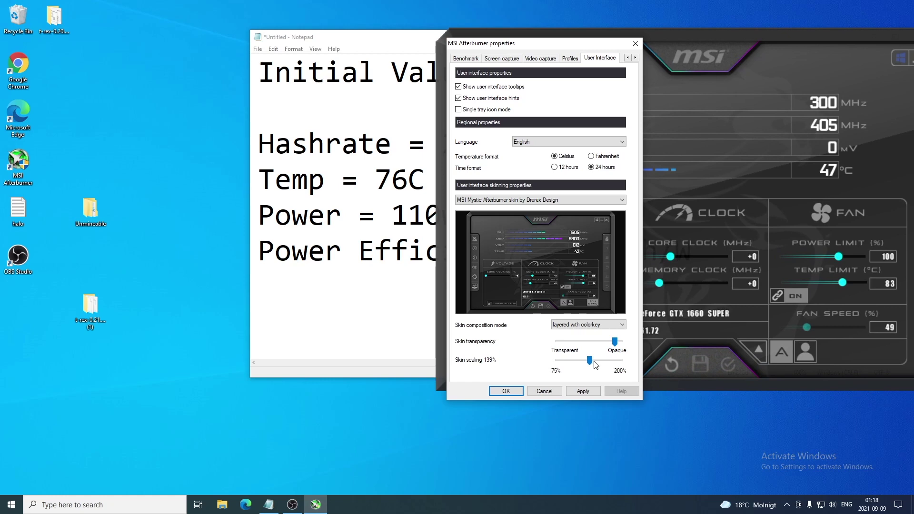
{"action": "left_click", "coordinate": [586, 392]}
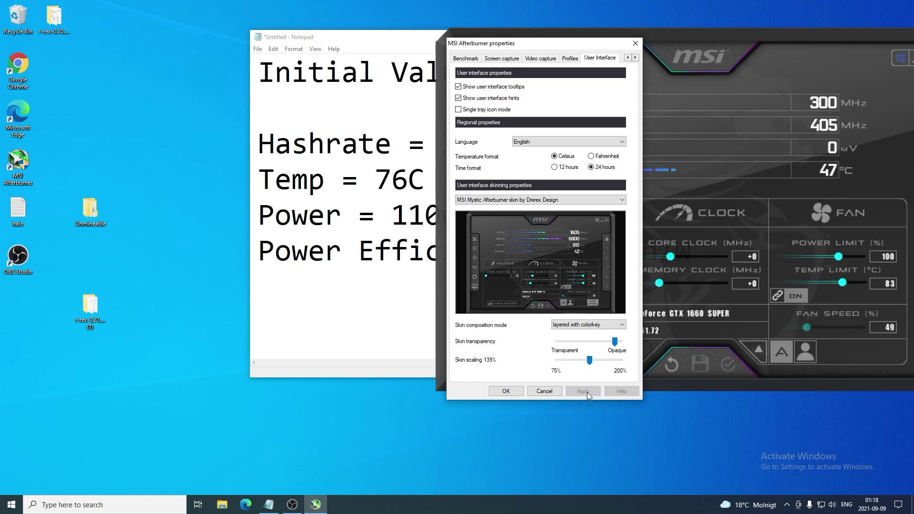
{"action": "left_click", "coordinate": [505, 391]}
{"action": "left_click_drag", "start_coordinate": [677, 37], "coordinate": [595, 18]}
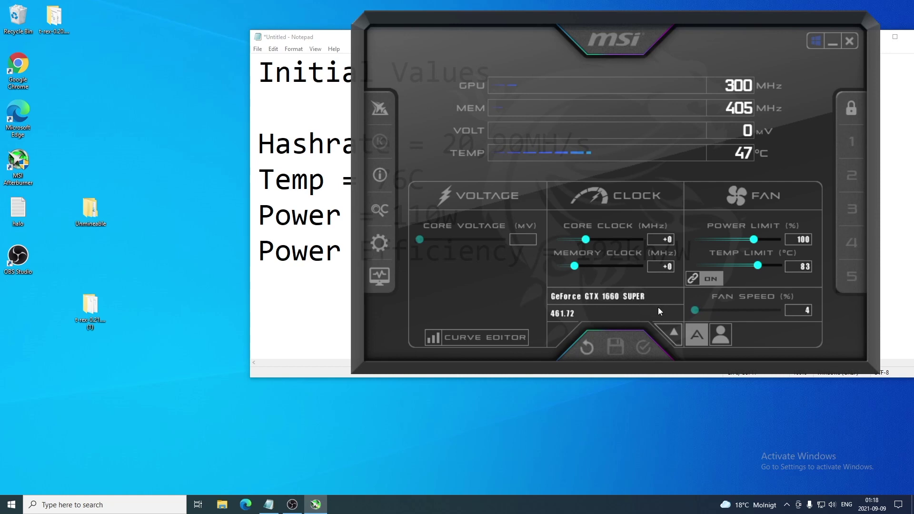
Step: Check the GP104-A and RTX 2060 cards, reselect TU116-B, and link its settings sync
{"action": "left_click", "coordinate": [672, 335]}
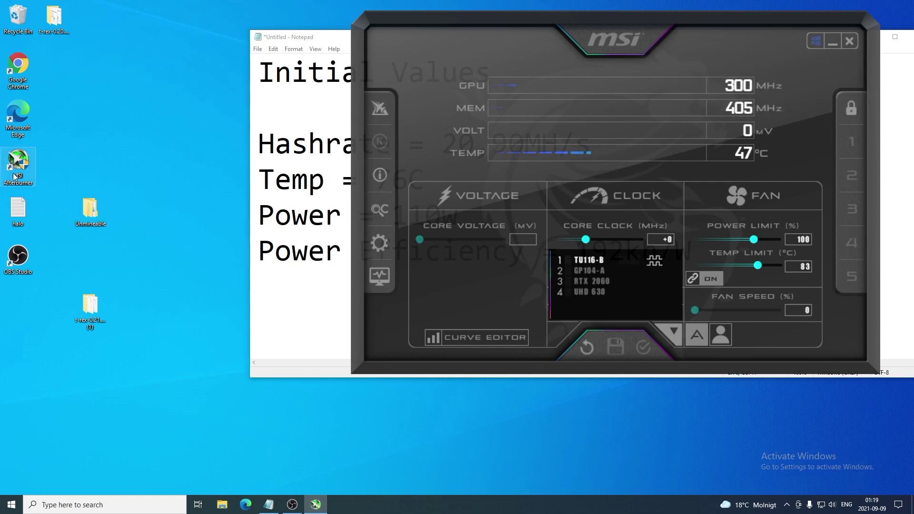
{"action": "left_click", "coordinate": [601, 269]}
{"action": "left_click", "coordinate": [602, 279]}
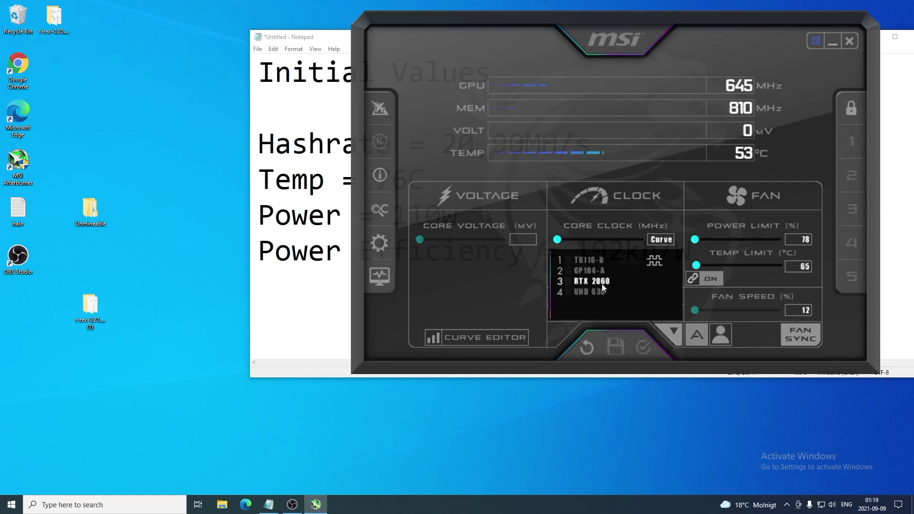
{"action": "left_click", "coordinate": [592, 259]}
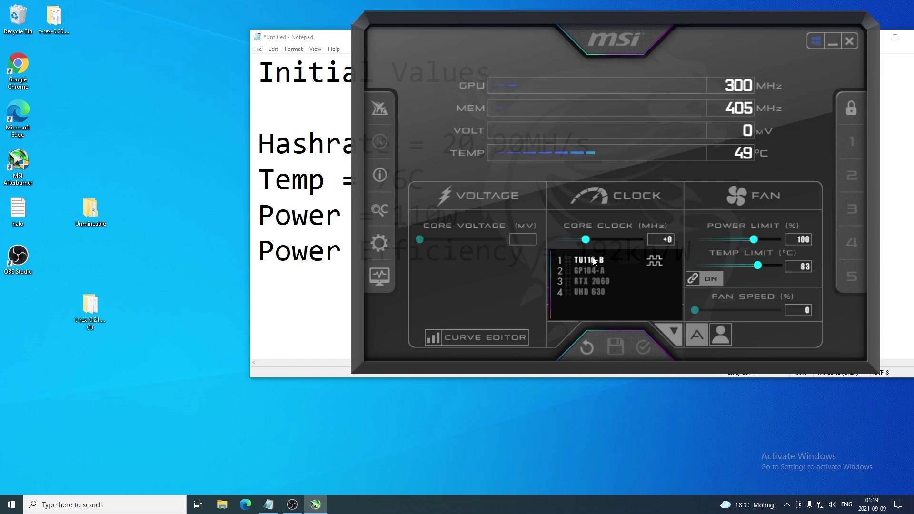
{"action": "left_click", "coordinate": [672, 333]}
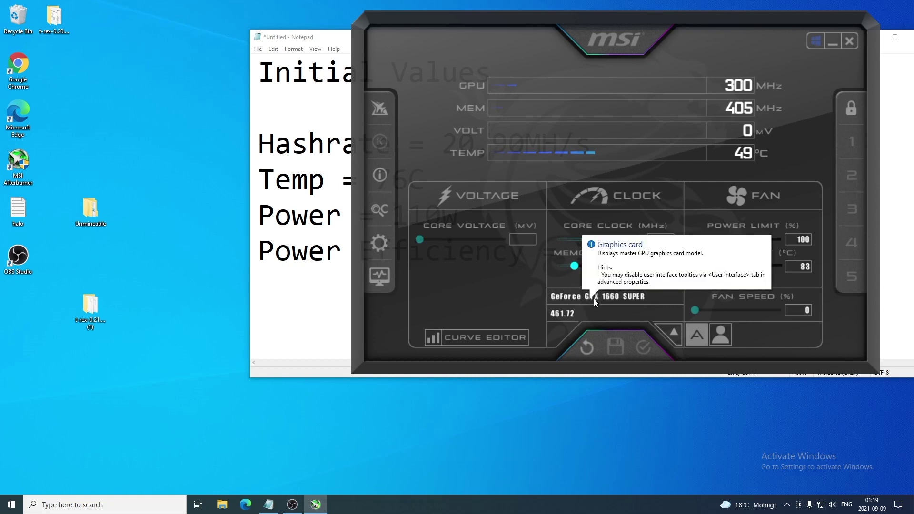
{"action": "left_click", "coordinate": [671, 330]}
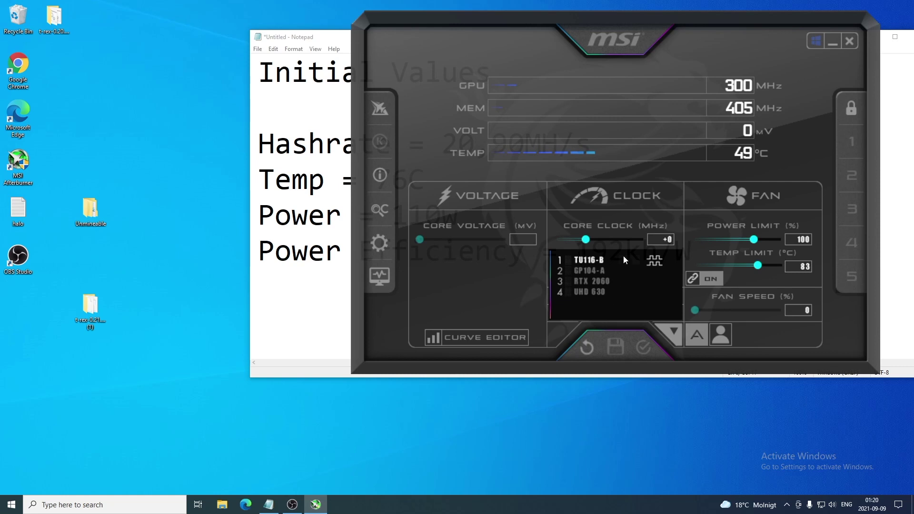
{"action": "left_click", "coordinate": [654, 259]}
Step: Lower the power limit to 56% with the temp limit following to 65°C, and apply
{"action": "left_click", "coordinate": [666, 334]}
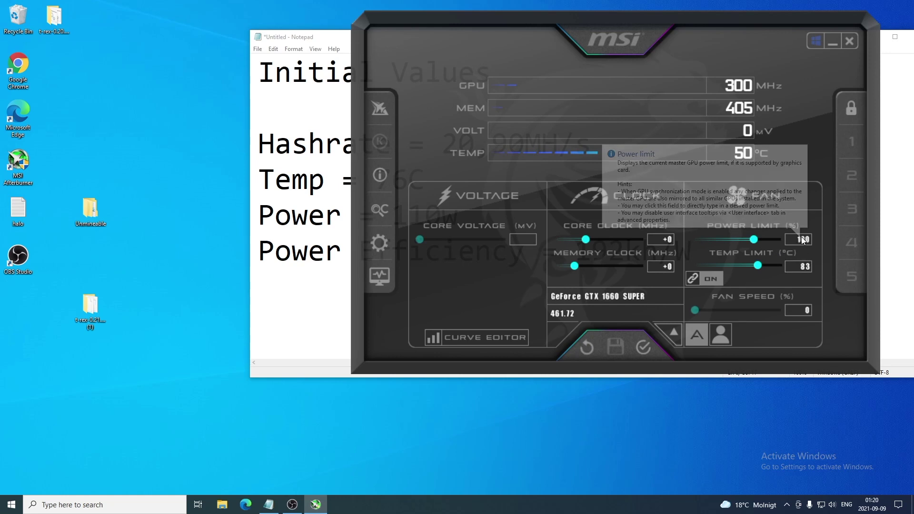
{"action": "left_click_drag", "start_coordinate": [756, 237], "coordinate": [671, 242]}
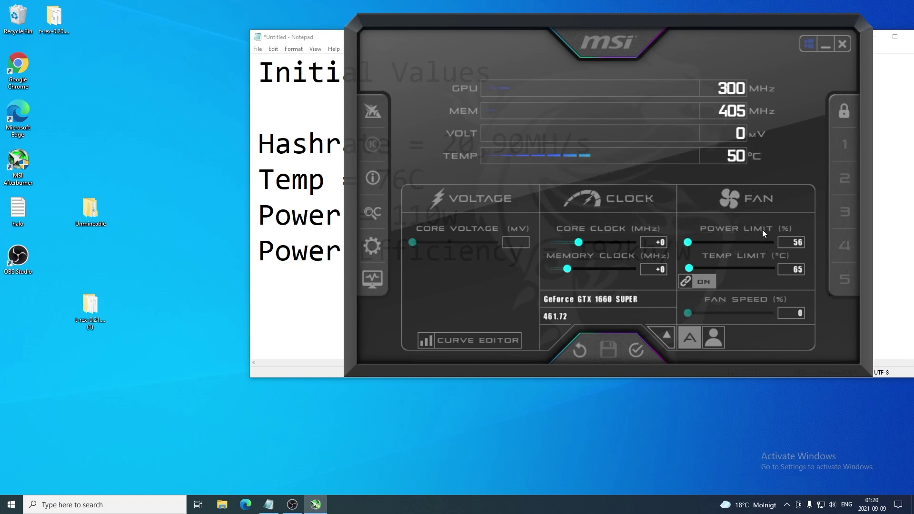
{"action": "left_click_drag", "start_coordinate": [505, 22], "coordinate": [623, 195]}
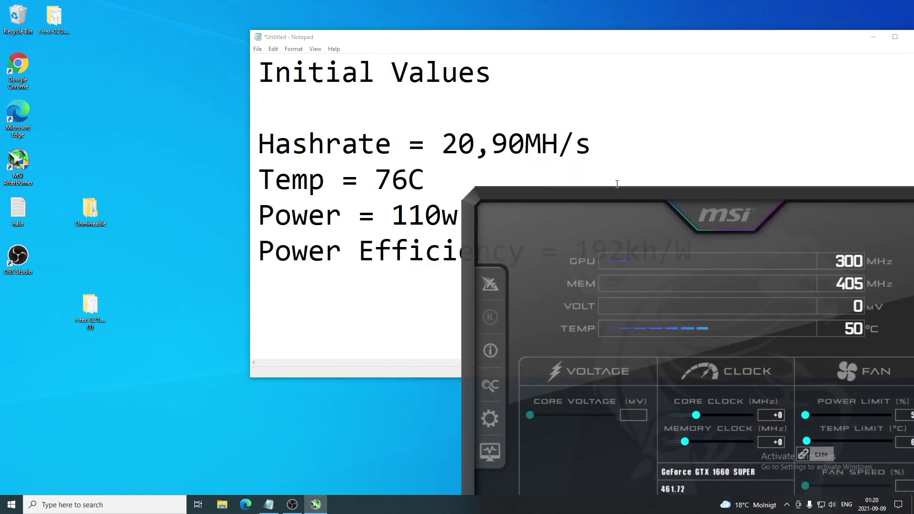
{"action": "left_click_drag", "start_coordinate": [638, 199], "coordinate": [428, 81]}
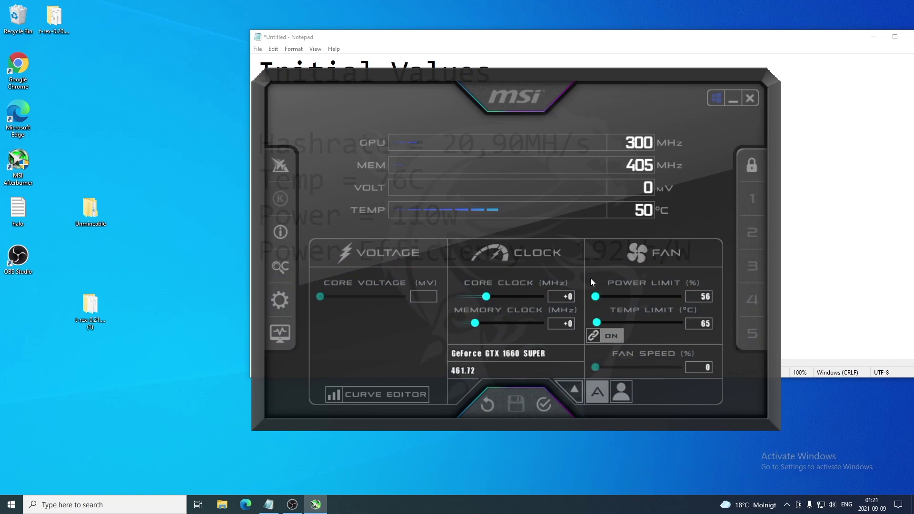
{"action": "left_click_drag", "start_coordinate": [520, 81], "coordinate": [579, 74]}
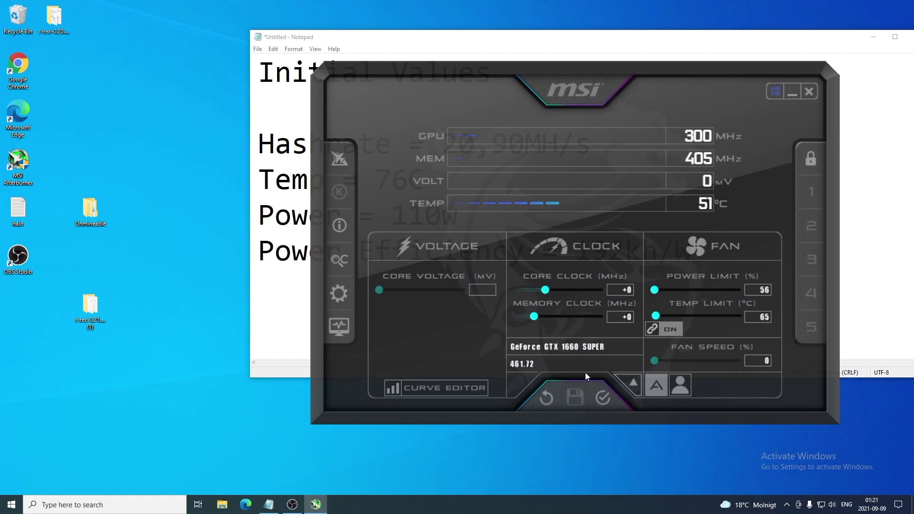
{"action": "left_click", "coordinate": [602, 398]}
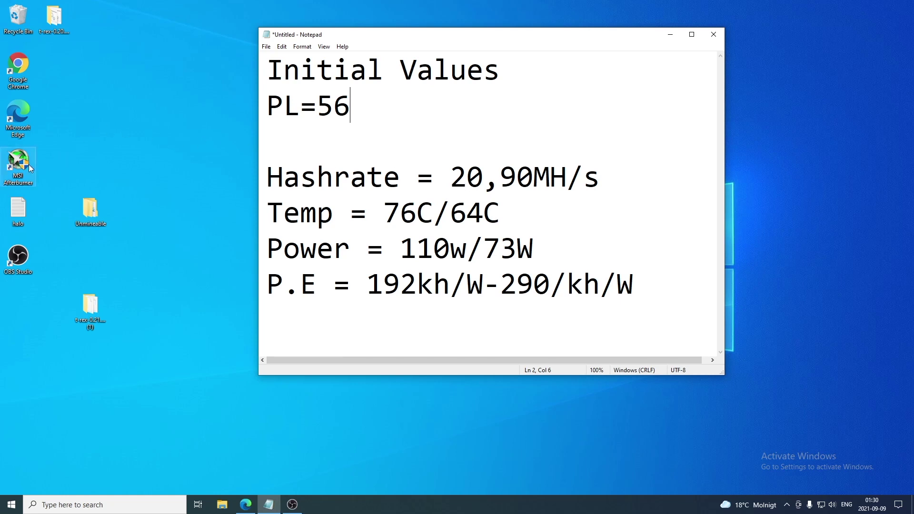
Step: Relaunch MSI Afterburner from its desktop shortcut over the Notepad log
{"action": "double_click", "coordinate": [16, 173]}
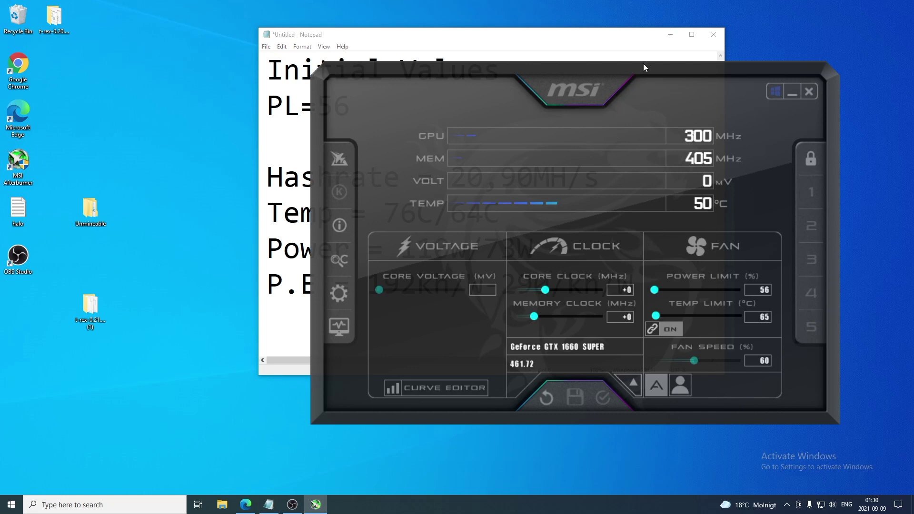
Step: Set the memory clock offset to -502 MHz, keeping core clock +0 and power limit 56%
{"action": "left_click", "coordinate": [670, 36]}
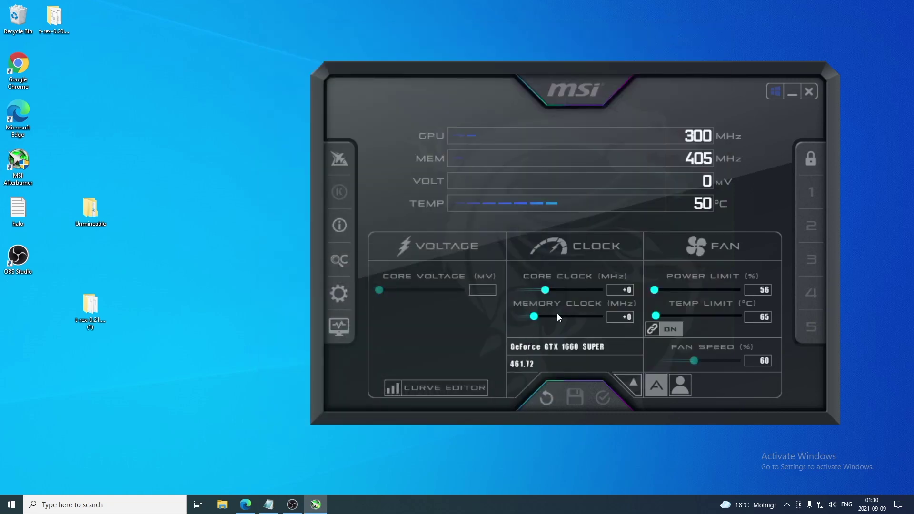
{"action": "left_click_drag", "start_coordinate": [546, 90], "coordinate": [467, 44]}
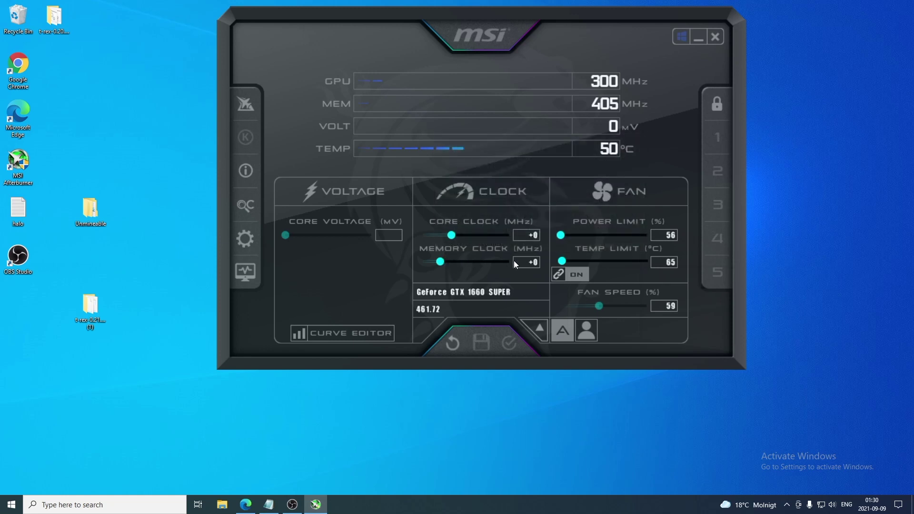
{"action": "left_click_drag", "start_coordinate": [441, 263], "coordinate": [415, 264]}
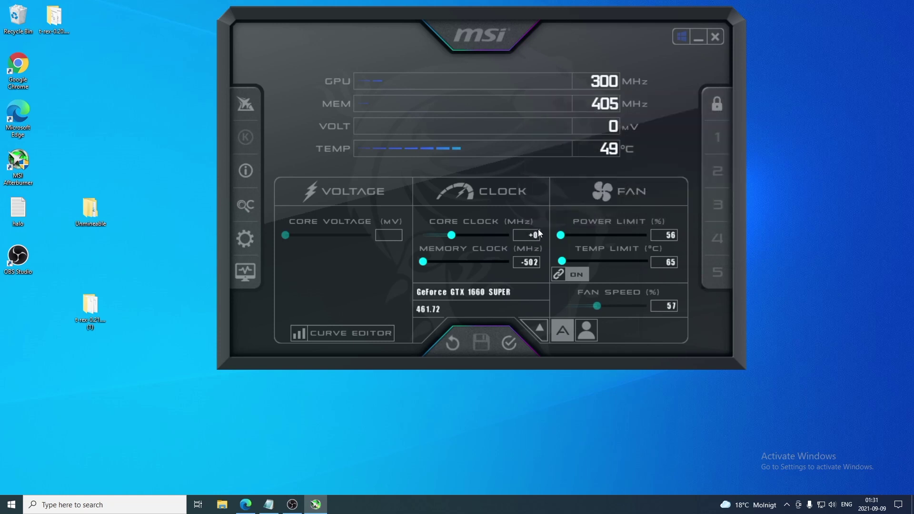
{"action": "mouse_move", "coordinate": [535, 235]}
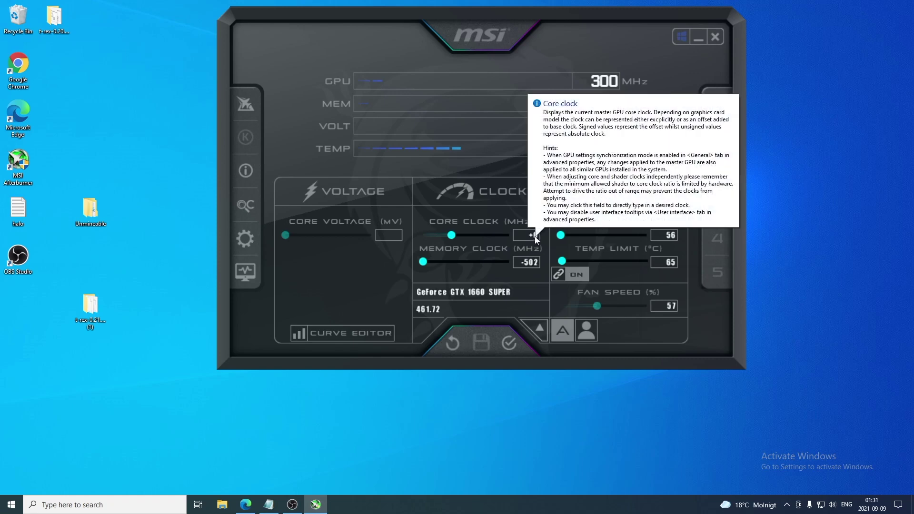